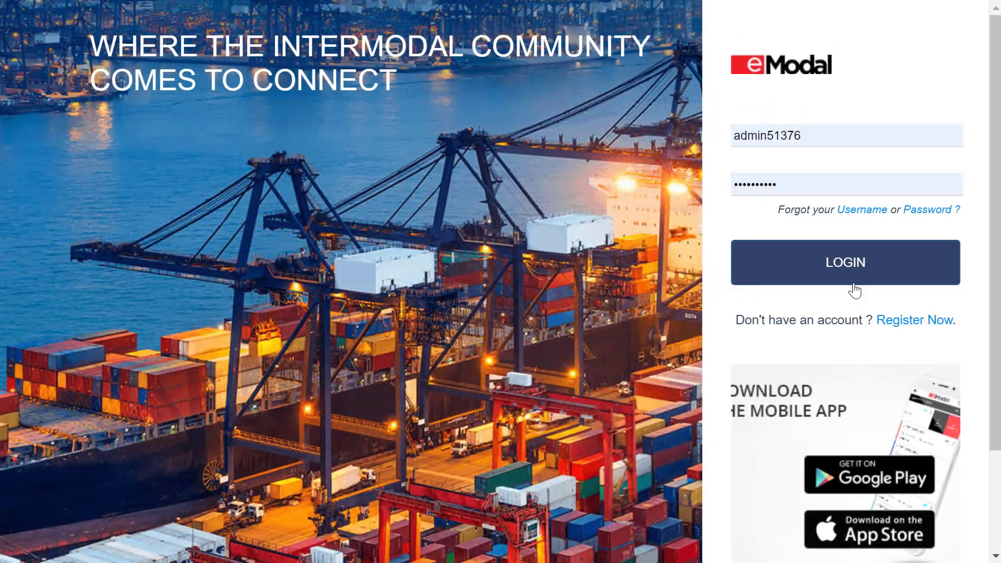
# Sign in to eModal and go to User Profile under Administration
pyautogui.click(851, 265)
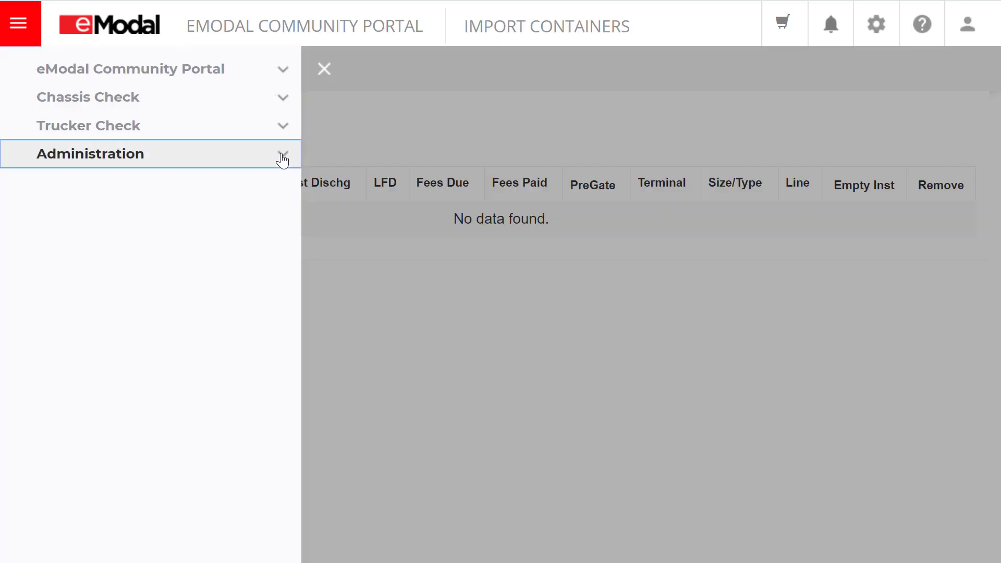
pyautogui.click(282, 155)
pyautogui.click(126, 193)
pyautogui.scroll(-5, 502, 313)
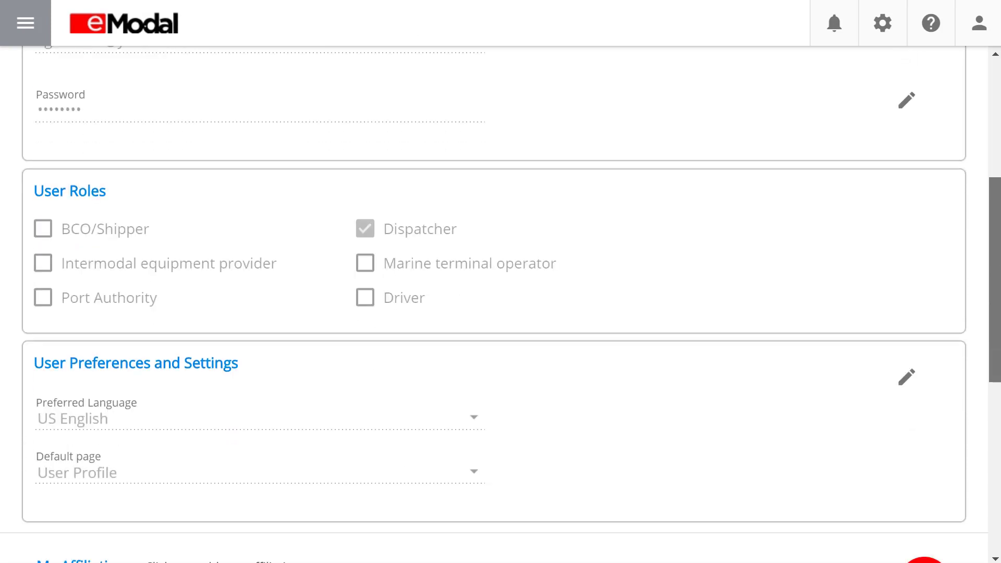
pyautogui.scroll(-5, 501, 313)
pyautogui.scroll(-2, 501, 314)
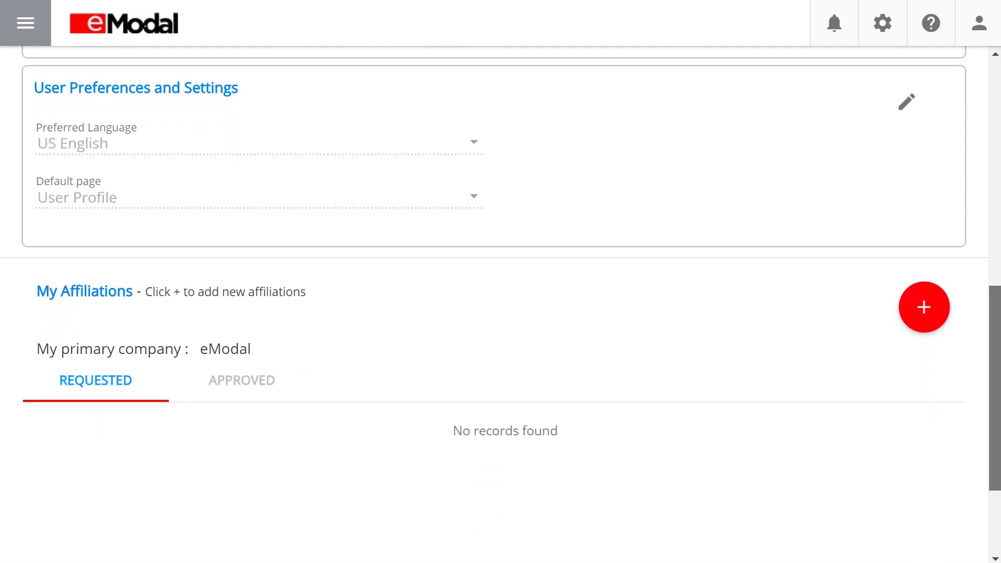
pyautogui.scroll(-2, 501, 313)
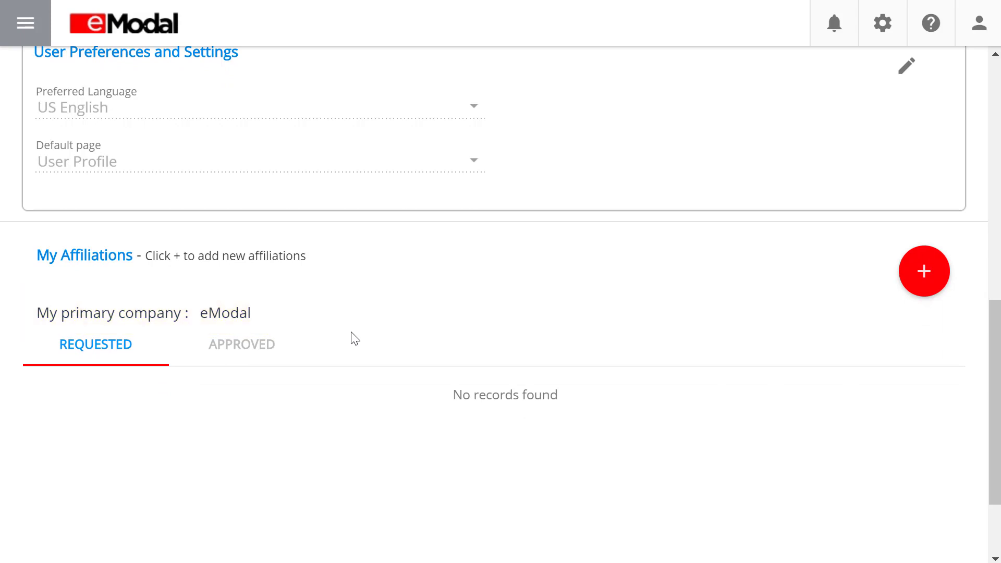
# Search 'testco' and submit a TestCompany affiliation request commented 'Need access ASAP'
pyautogui.click(925, 273)
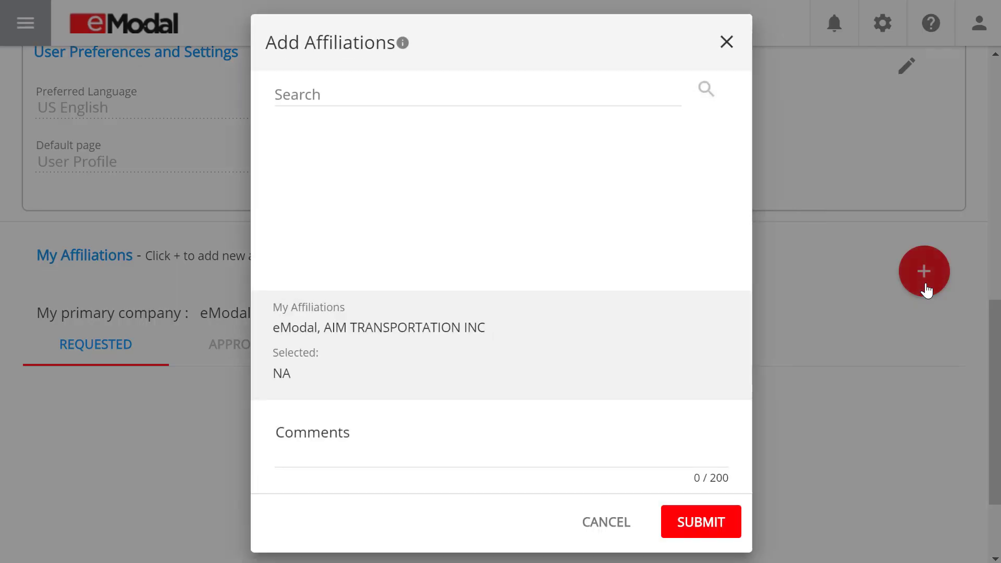
pyautogui.click(471, 97)
pyautogui.write('testco')
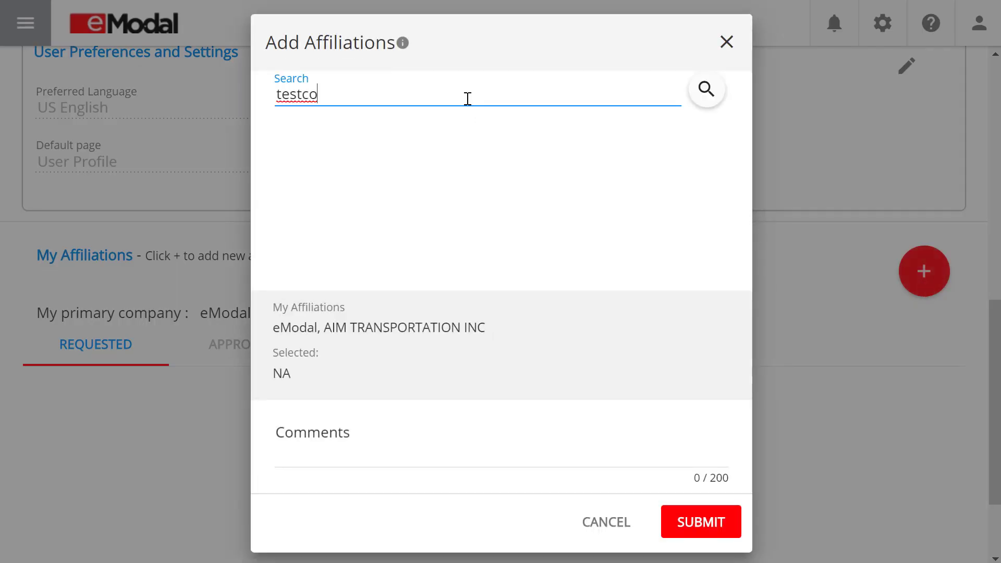
pyautogui.click(706, 92)
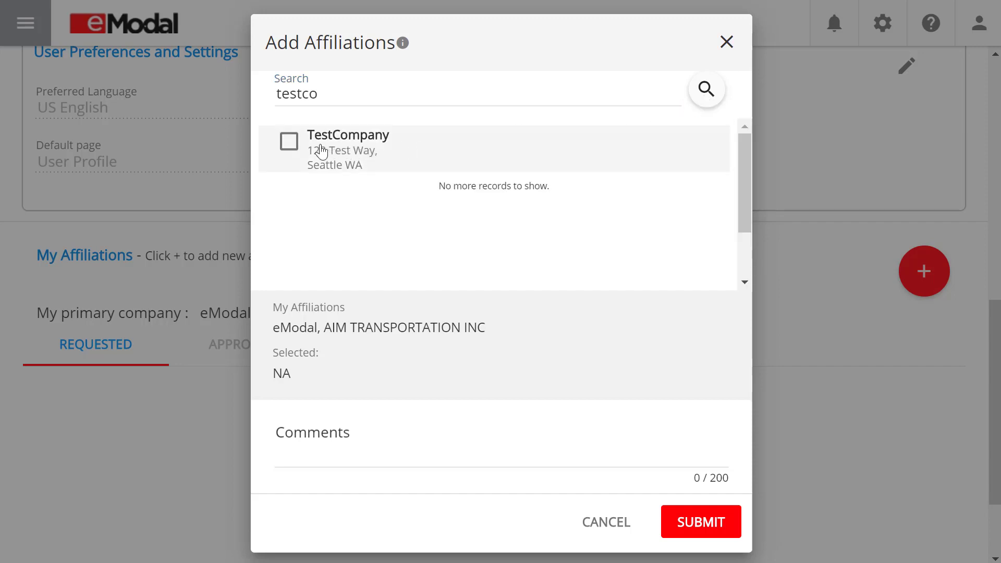
pyautogui.click(289, 145)
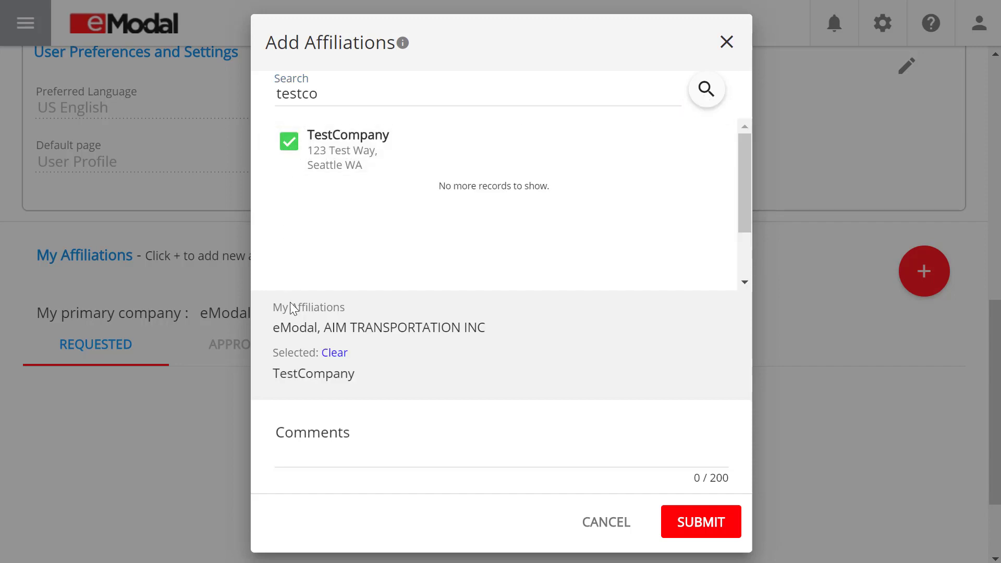
pyautogui.click(304, 457)
pyautogui.write('Need access ASAP')
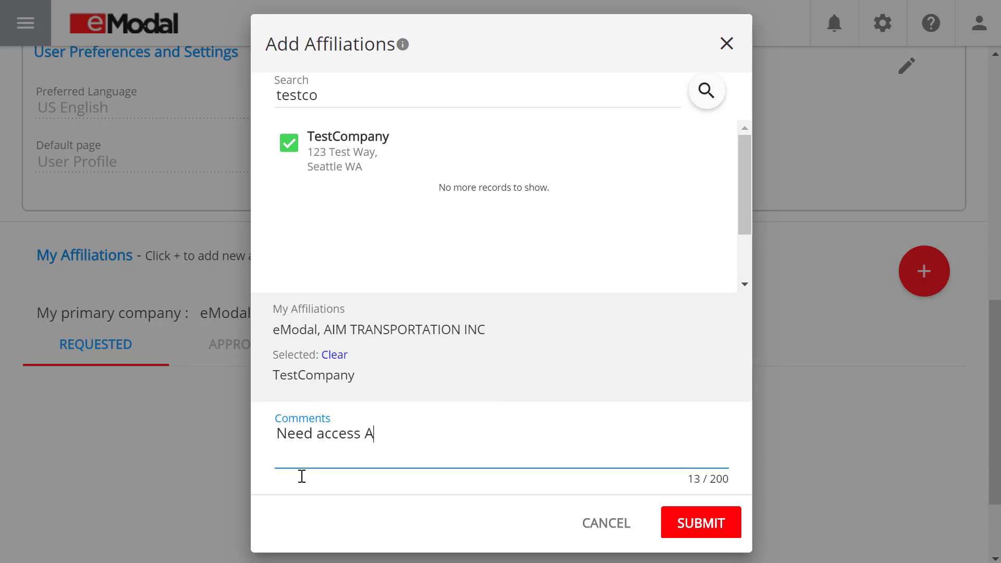
pyautogui.click(696, 533)
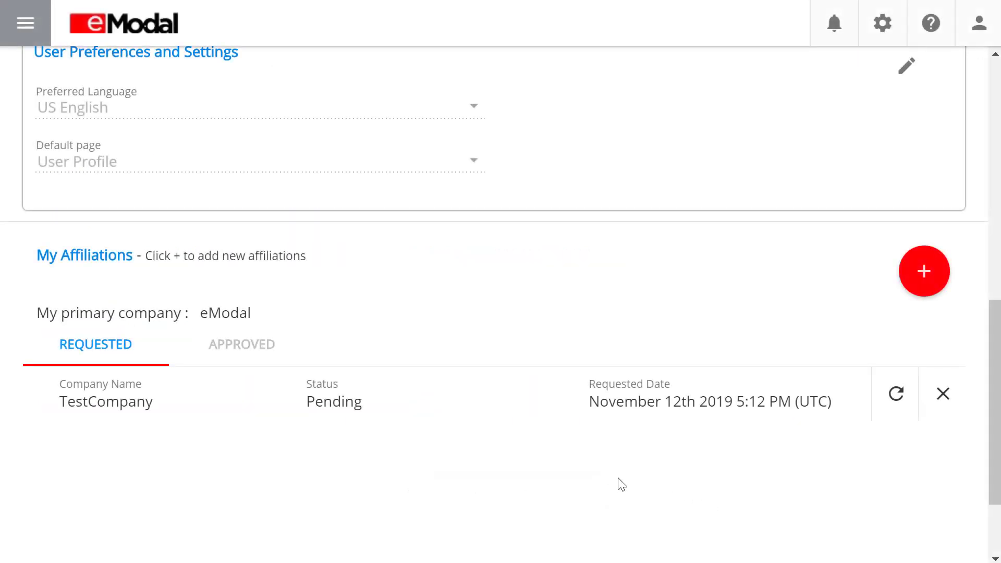
pyautogui.click(254, 348)
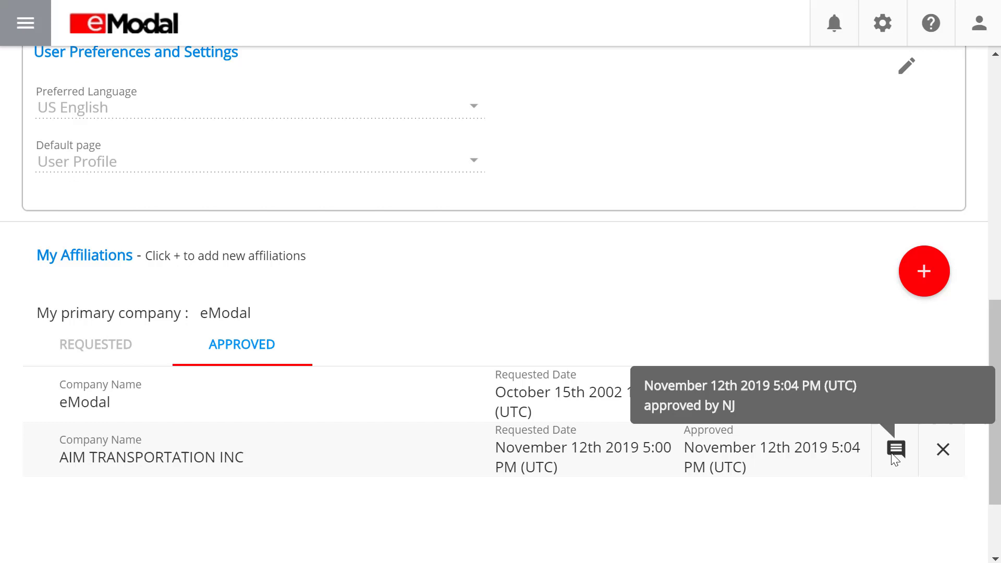
pyautogui.click(108, 358)
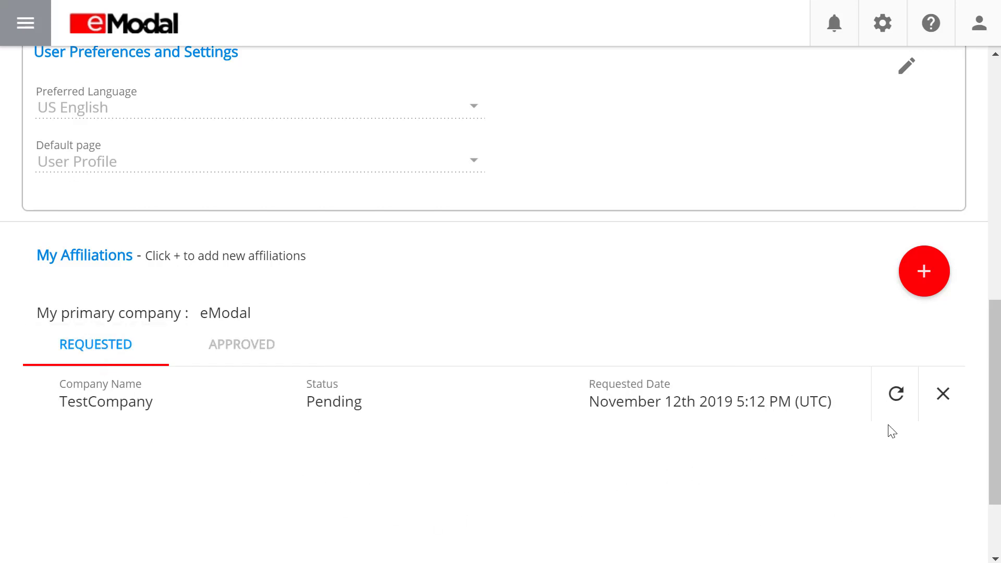
pyautogui.click(896, 396)
pyautogui.click(943, 396)
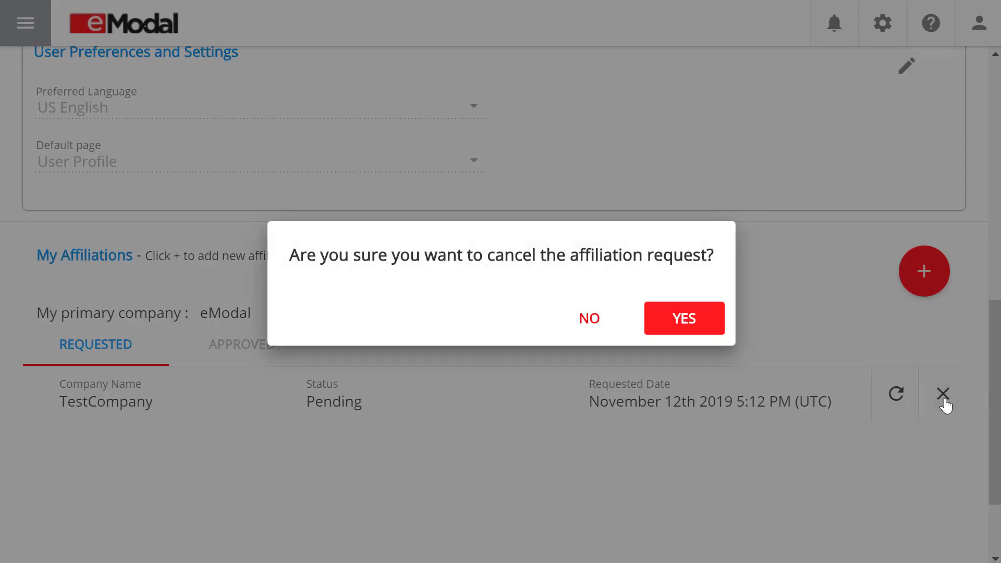
pyautogui.click(589, 319)
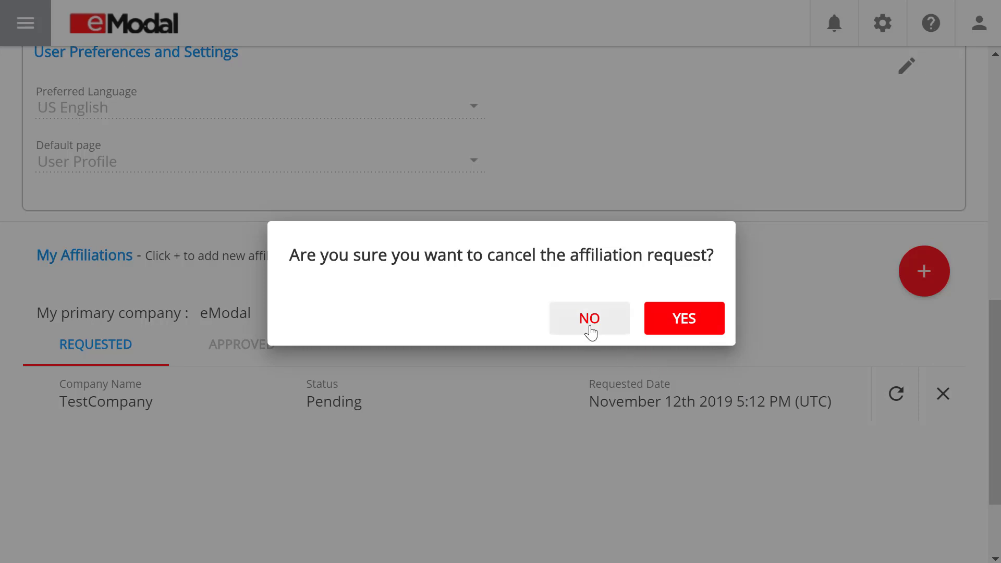